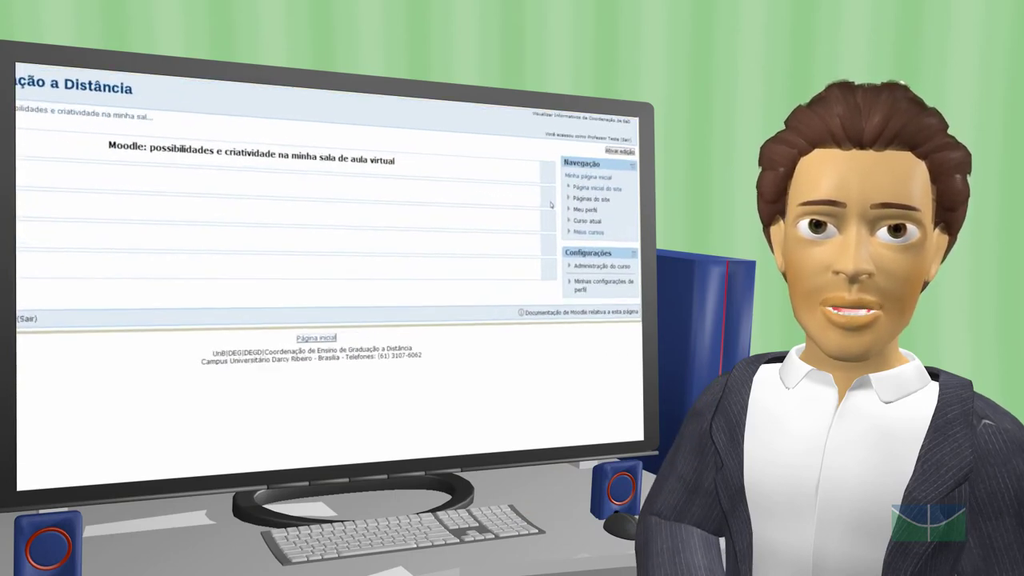
Step: Turn on course editing and start adding a Tarefa activity to the general section above Tópico 1
{"action": "left_click", "coordinate": [586, 141]}
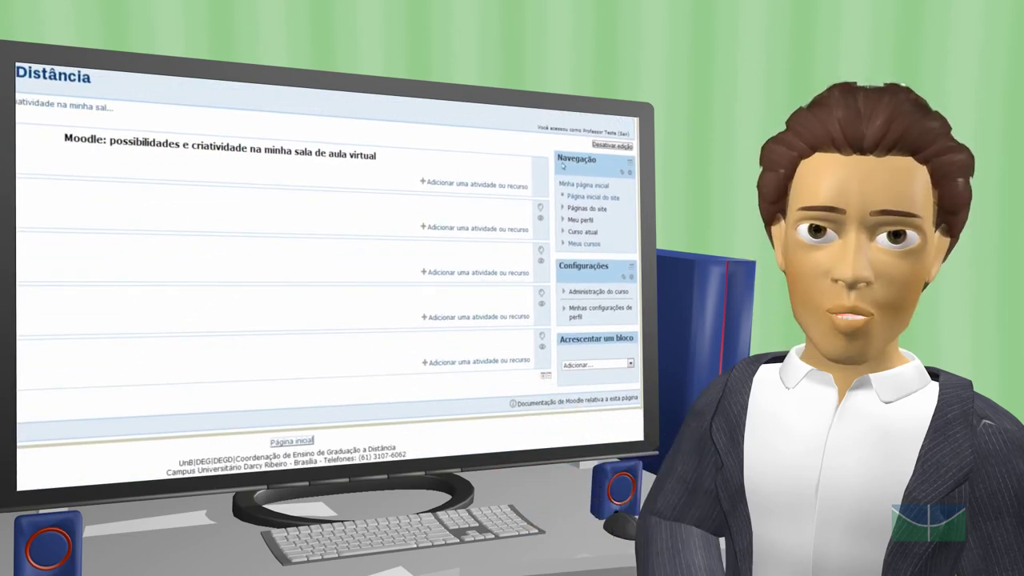
{"action": "left_click", "coordinate": [491, 187]}
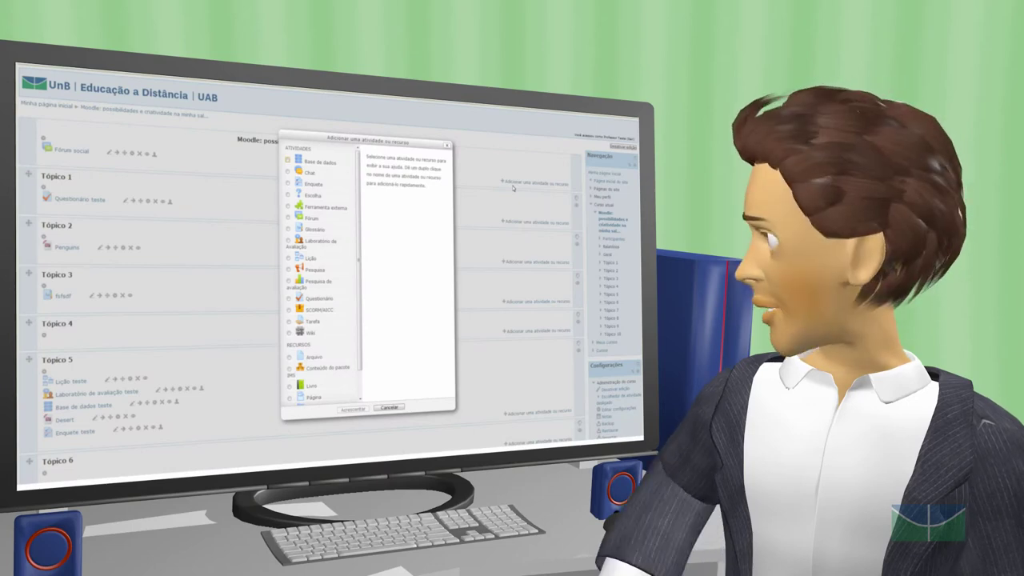
{"action": "left_click", "coordinate": [289, 321]}
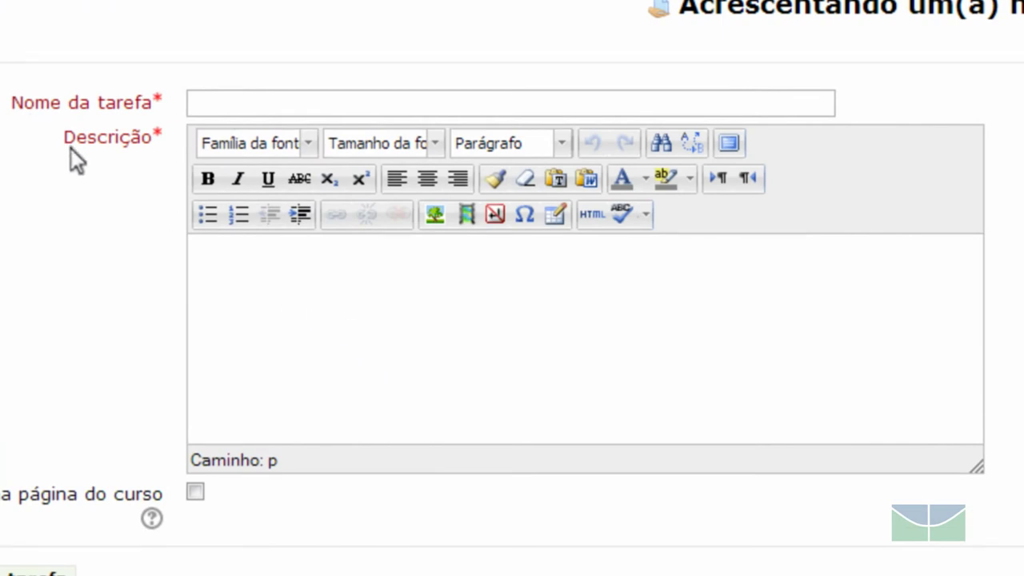
Step: Activate the submission start date (Permite envios a partir de), the due date (Data de entrega) and the cut-off date (Data limite)
{"action": "scroll", "coordinate": [76, 136], "scroll_direction": "down", "scroll_amount": 5}
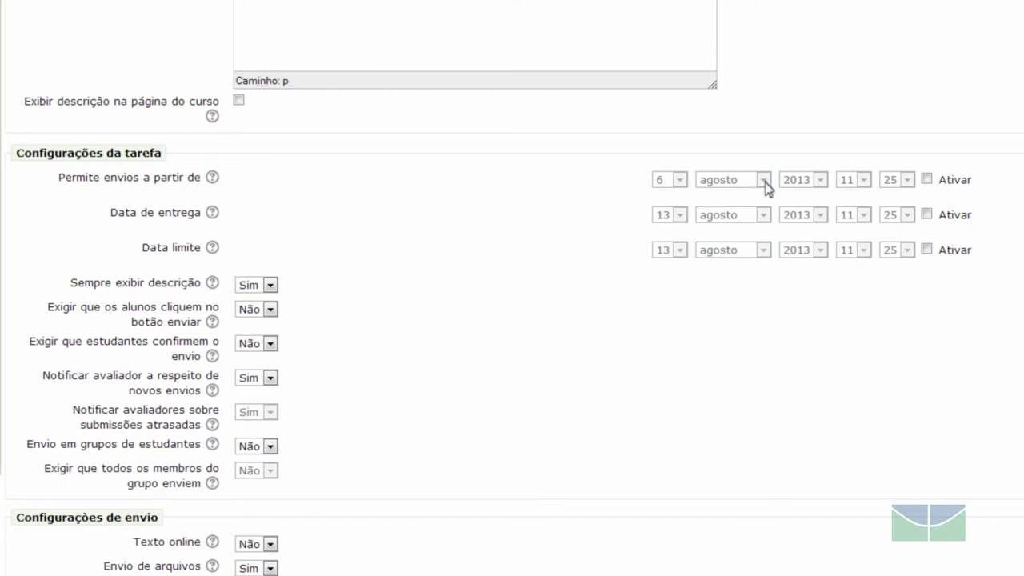
{"action": "left_click", "coordinate": [956, 184]}
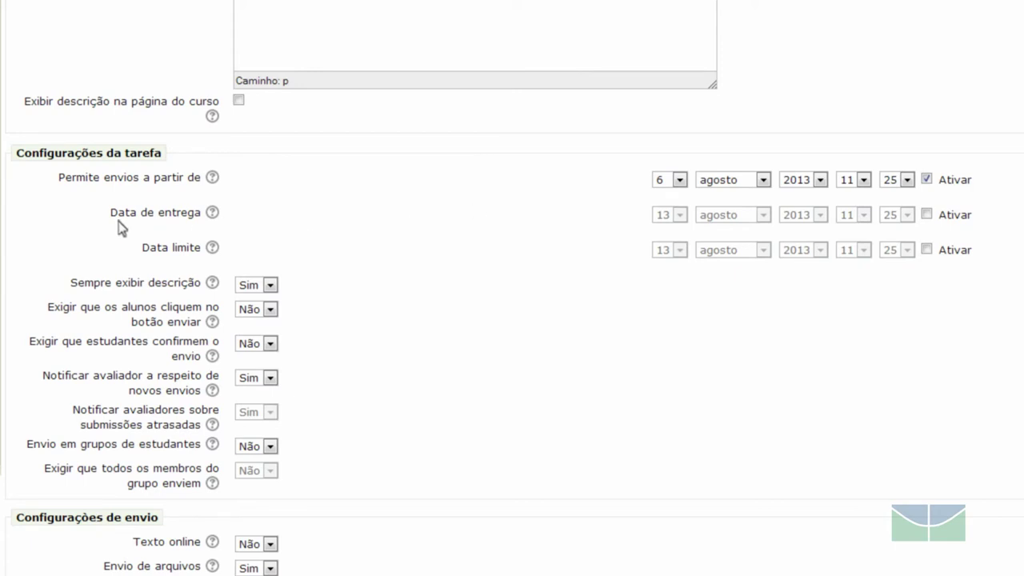
{"action": "left_click", "coordinate": [958, 226]}
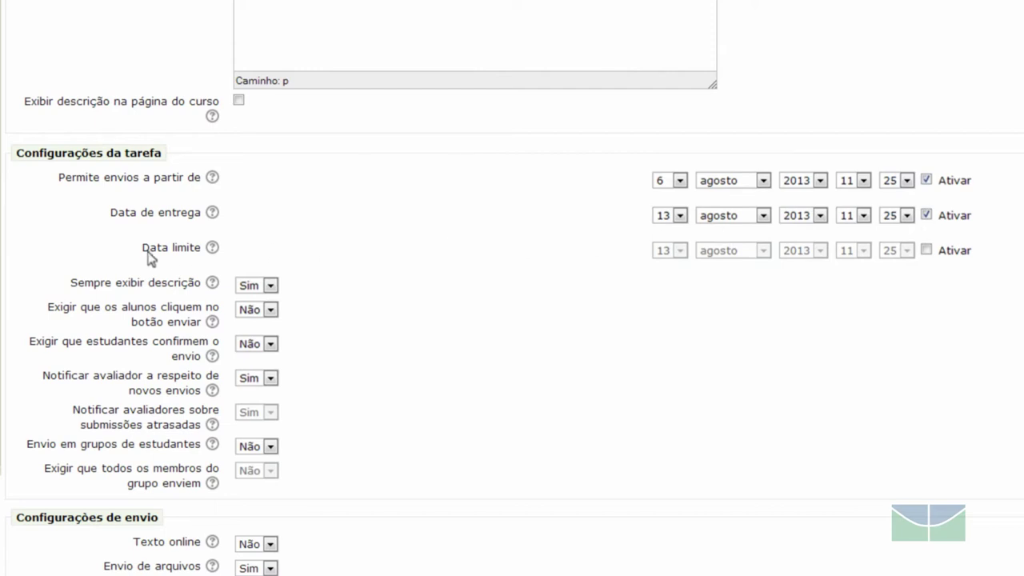
{"action": "left_click", "coordinate": [960, 256]}
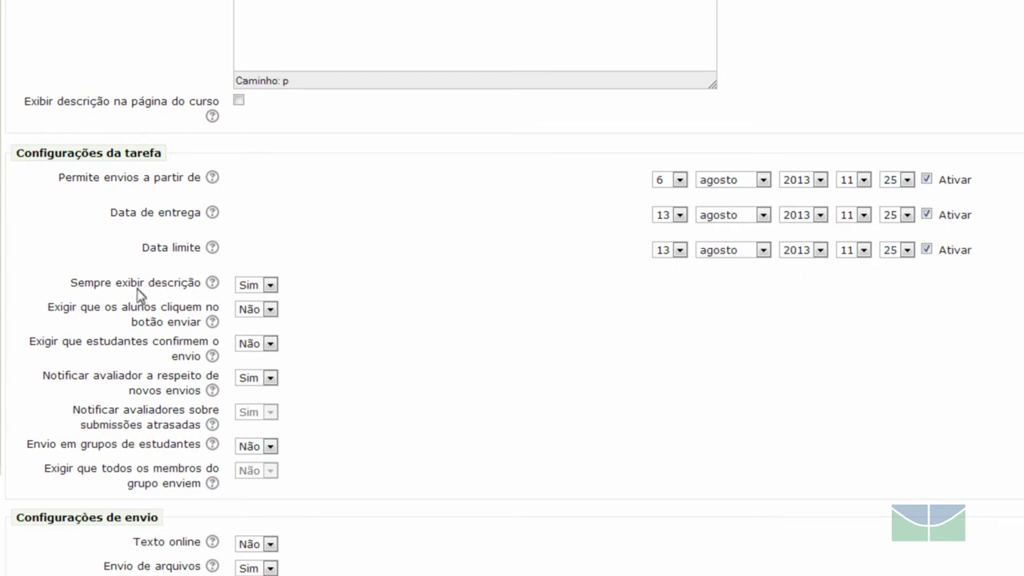
Step: Set always showing the description to Não, and set requiring students to click the submit button and confirm the submission to Sim
{"action": "left_click", "coordinate": [251, 286]}
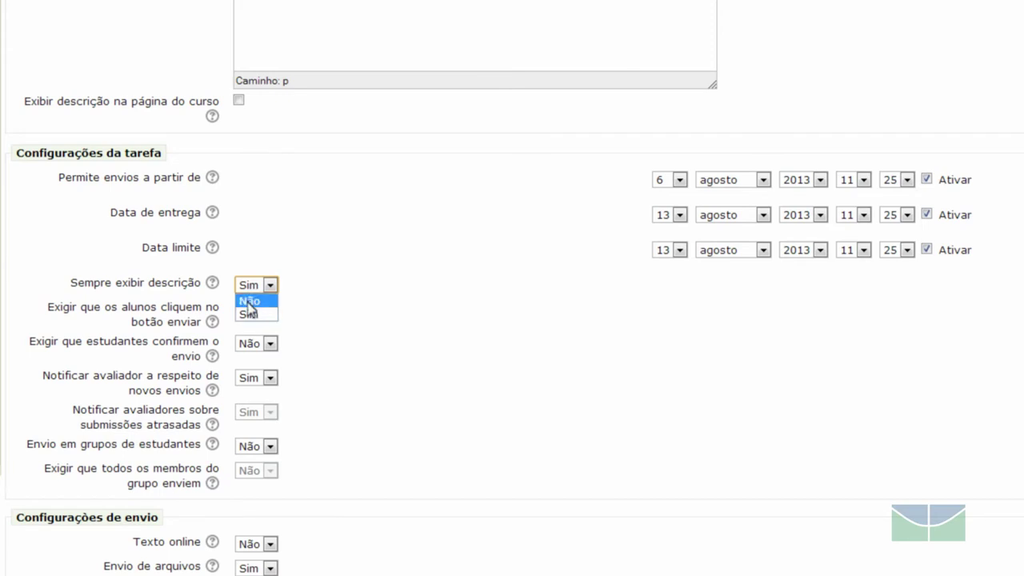
{"action": "left_click", "coordinate": [249, 302]}
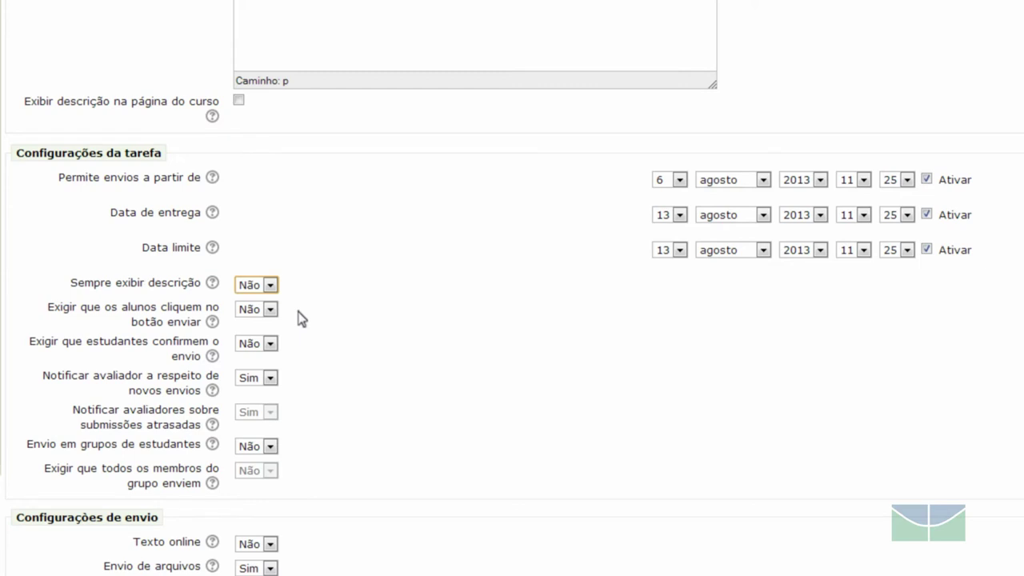
{"action": "left_click", "coordinate": [251, 317]}
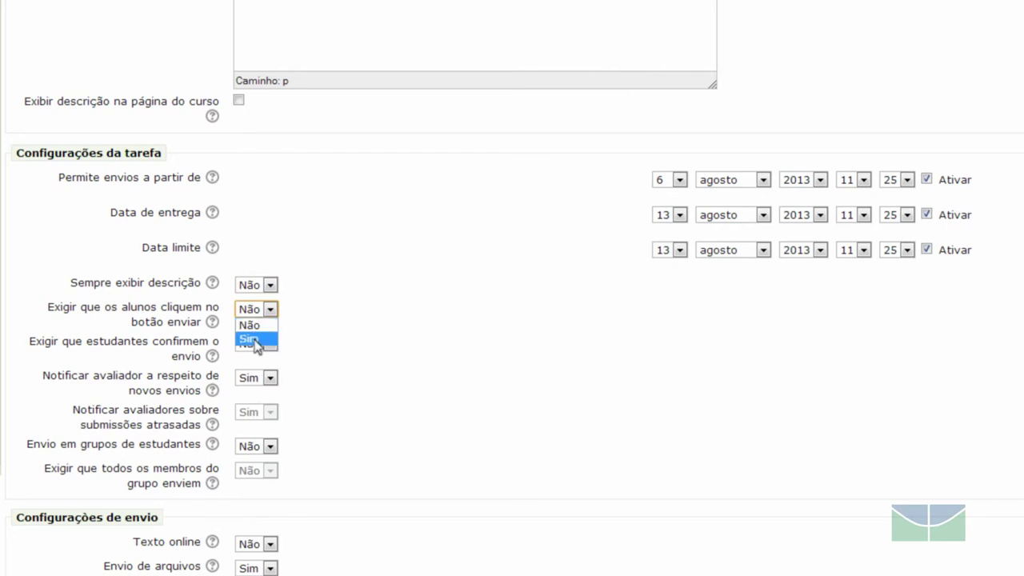
{"action": "left_click", "coordinate": [255, 342]}
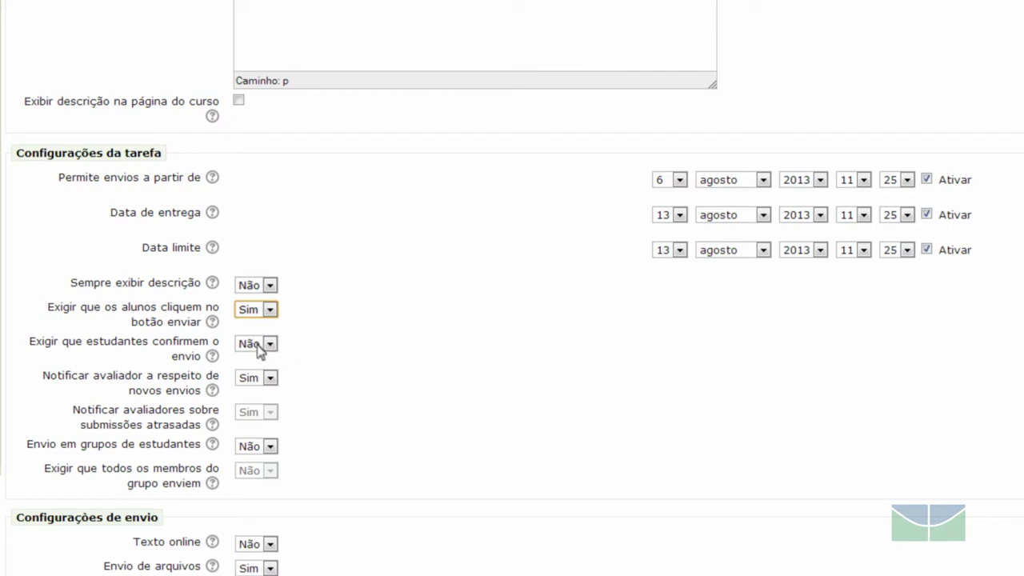
{"action": "left_click", "coordinate": [255, 346]}
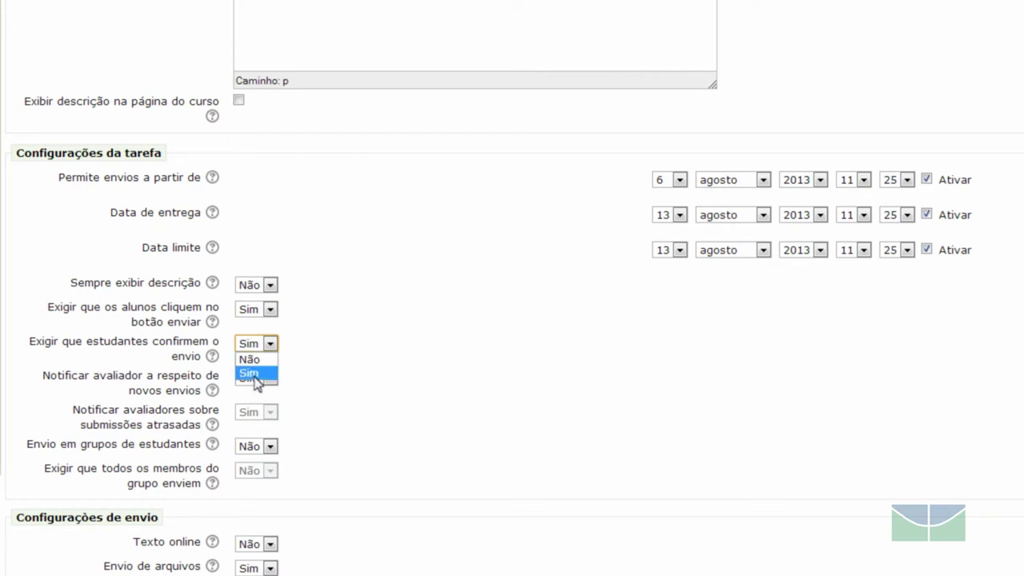
{"action": "left_click", "coordinate": [249, 374]}
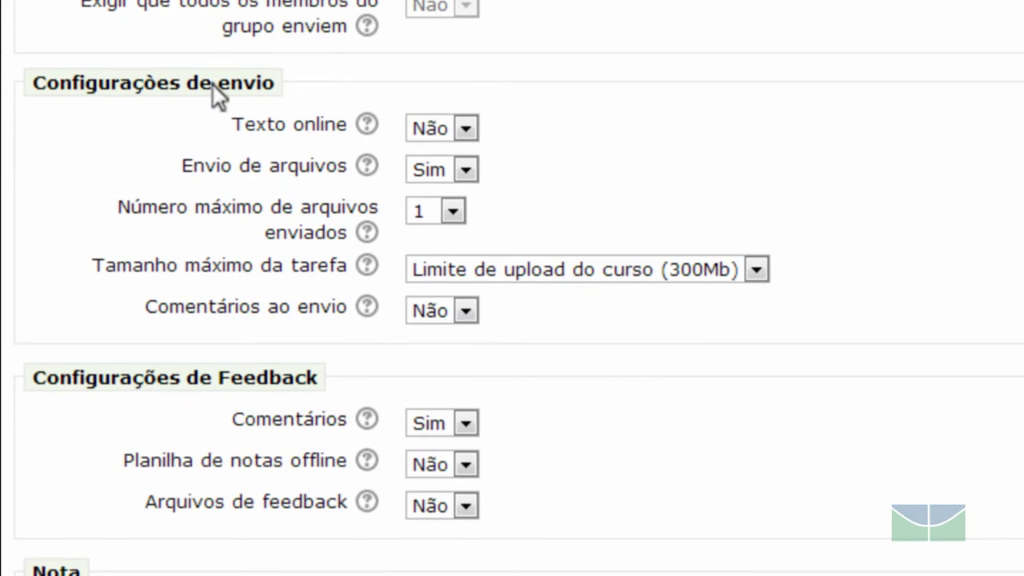
Step: Switch online text submissions (Texto online) to Sim and back to Não
{"action": "left_click", "coordinate": [435, 128]}
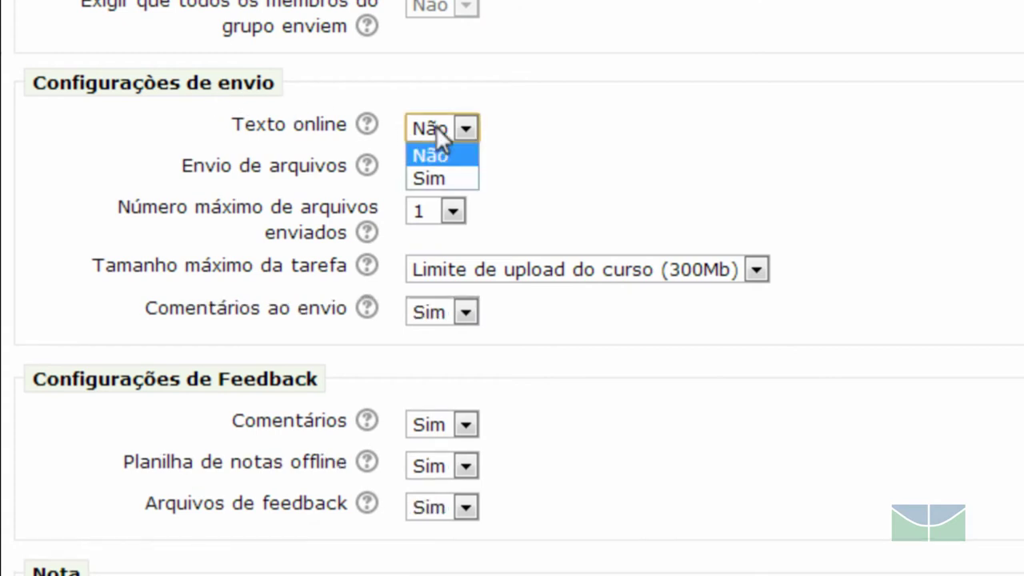
{"action": "left_click", "coordinate": [439, 180]}
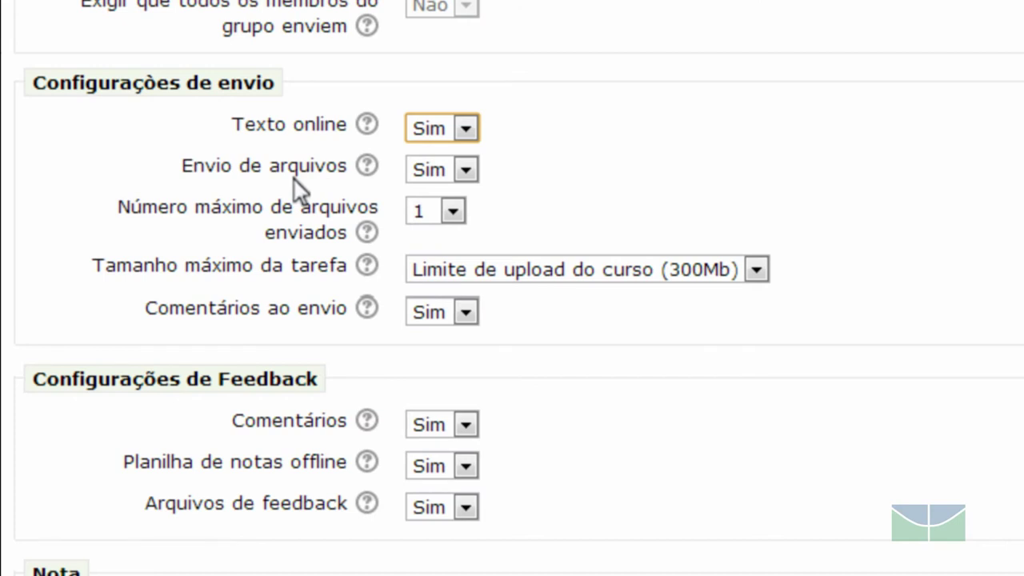
{"action": "left_click", "coordinate": [434, 129]}
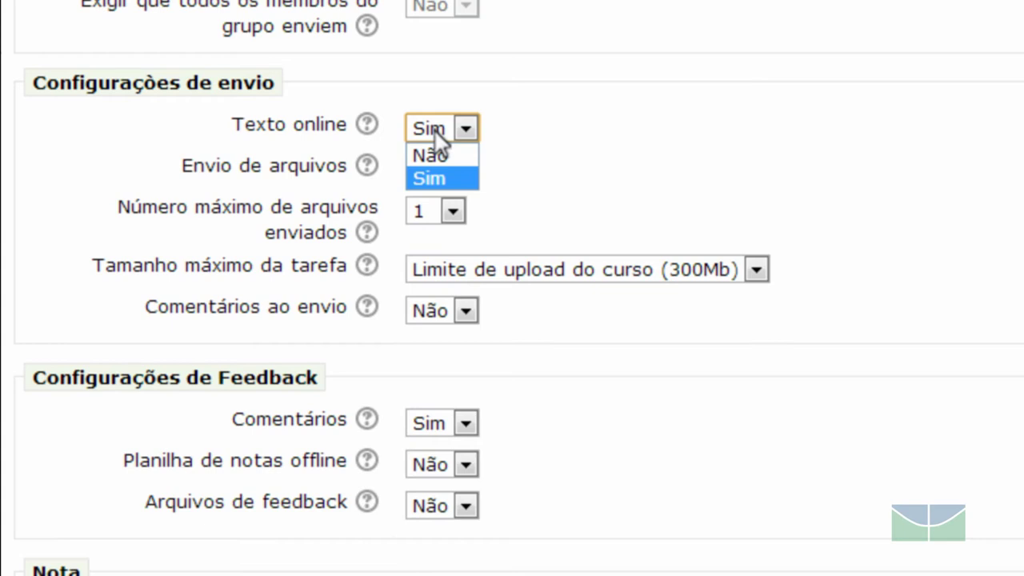
{"action": "left_click", "coordinate": [435, 155]}
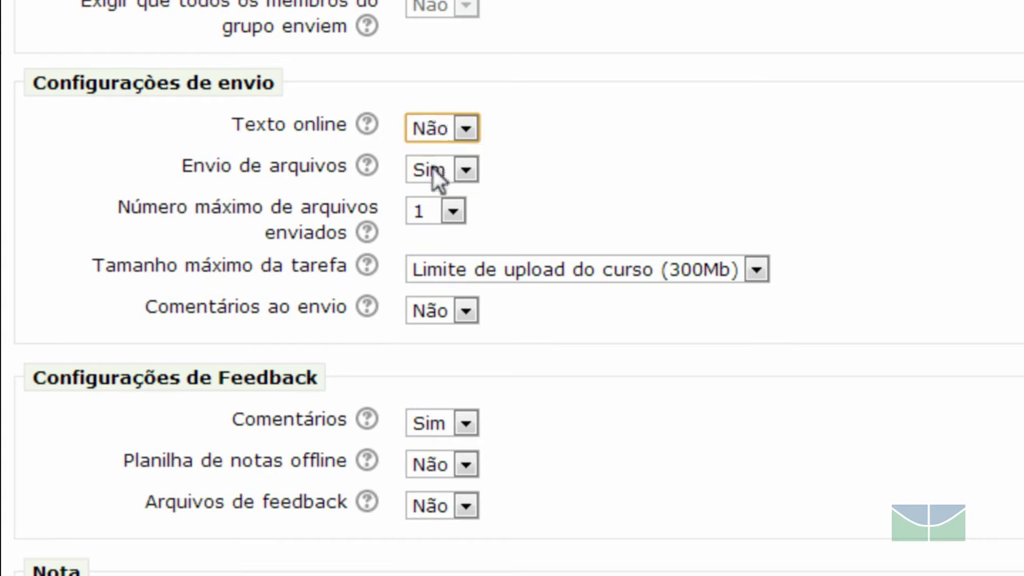
Step: Switch file submissions (Envio de arquivos) to Não and back to Sim
{"action": "left_click", "coordinate": [433, 170]}
{"action": "left_click", "coordinate": [431, 193]}
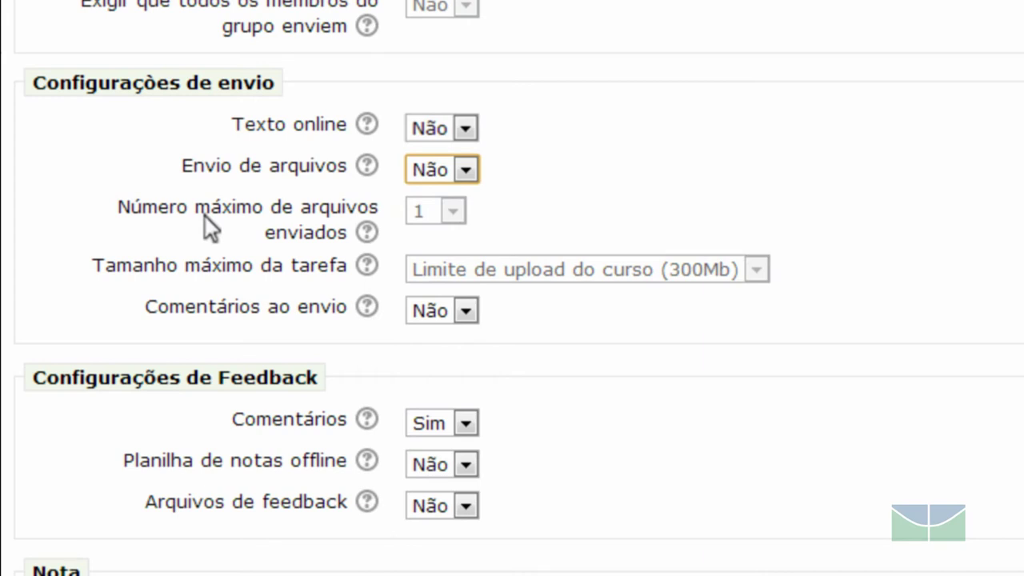
{"action": "left_click", "coordinate": [433, 170]}
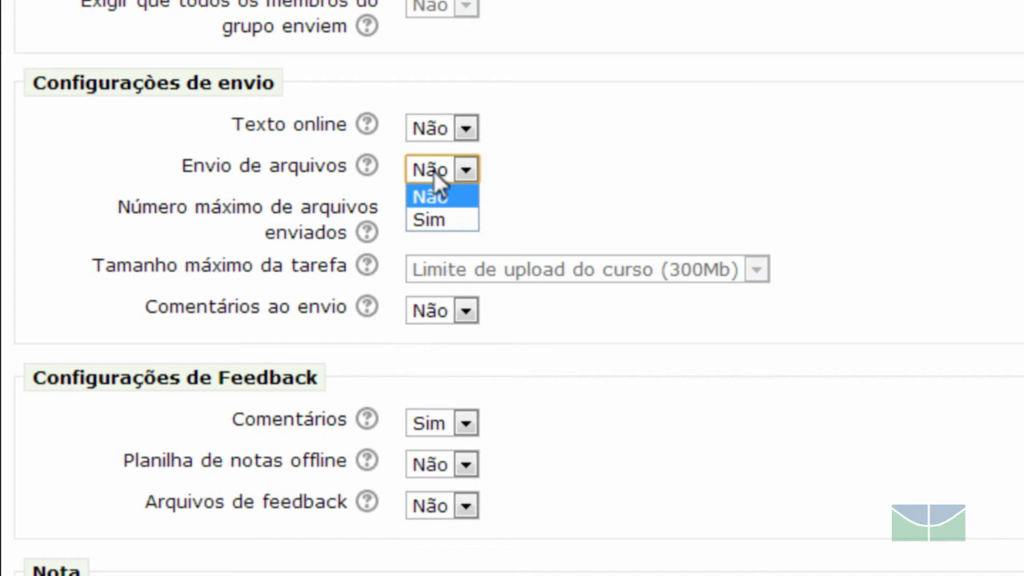
{"action": "left_click", "coordinate": [431, 222]}
Step: Choose the course upload limit (300Mb) as maximum submission size and set submission comments (Comentários ao envio) to Sim
{"action": "left_click", "coordinate": [423, 211]}
{"action": "left_click", "coordinate": [423, 211]}
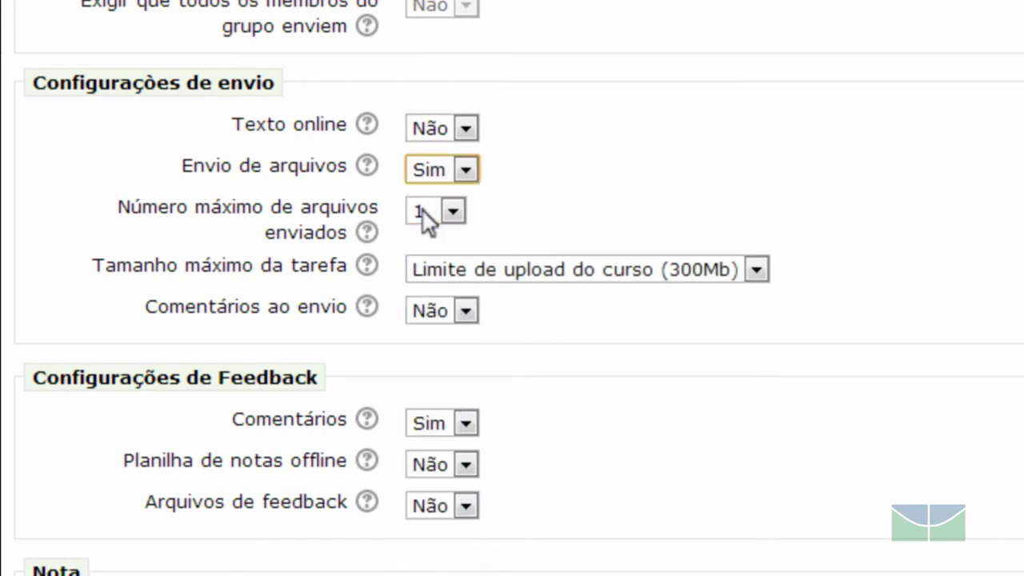
{"action": "left_click", "coordinate": [462, 276]}
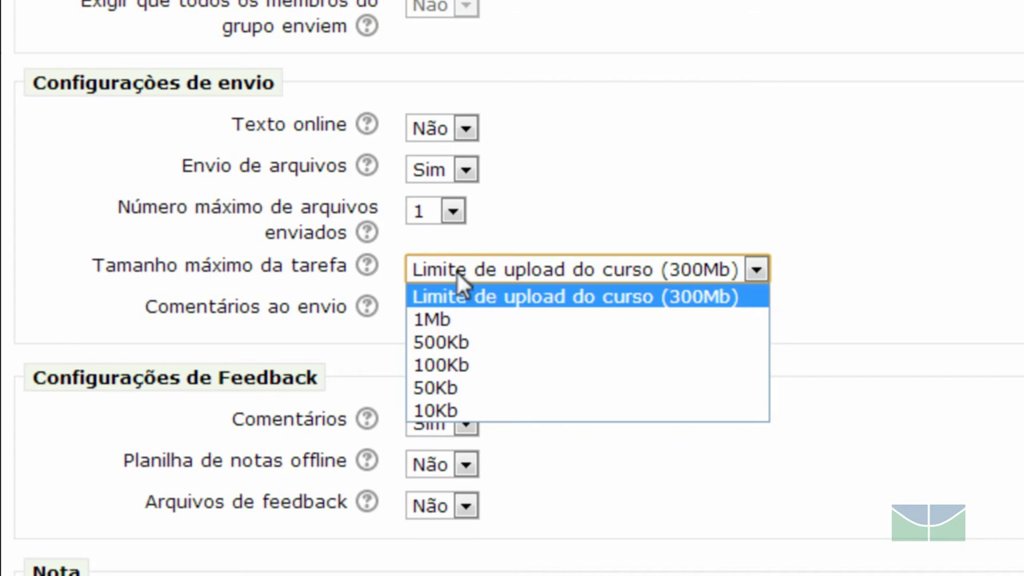
{"action": "left_click", "coordinate": [462, 290]}
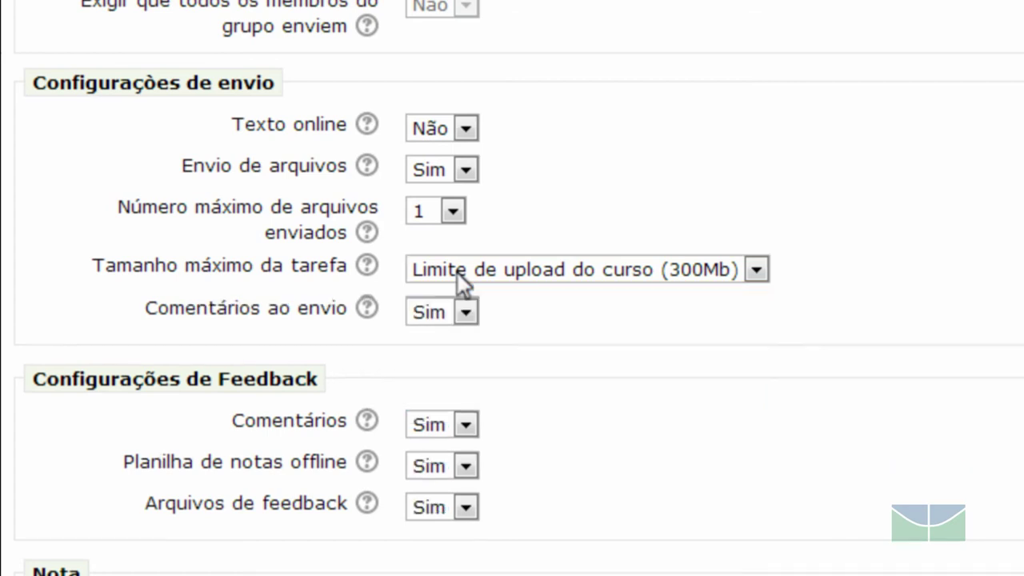
{"action": "left_click", "coordinate": [431, 312]}
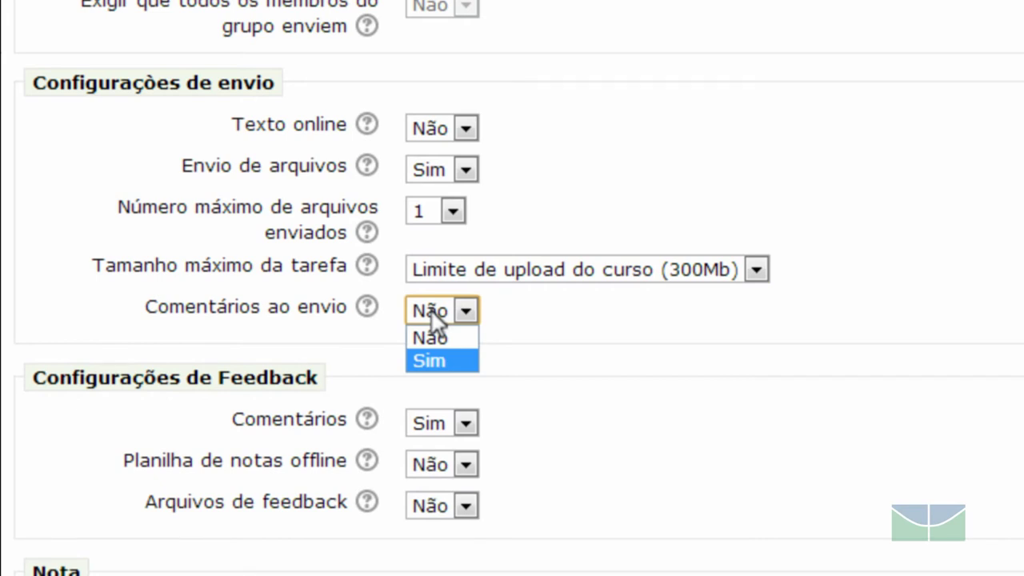
{"action": "left_click", "coordinate": [434, 361]}
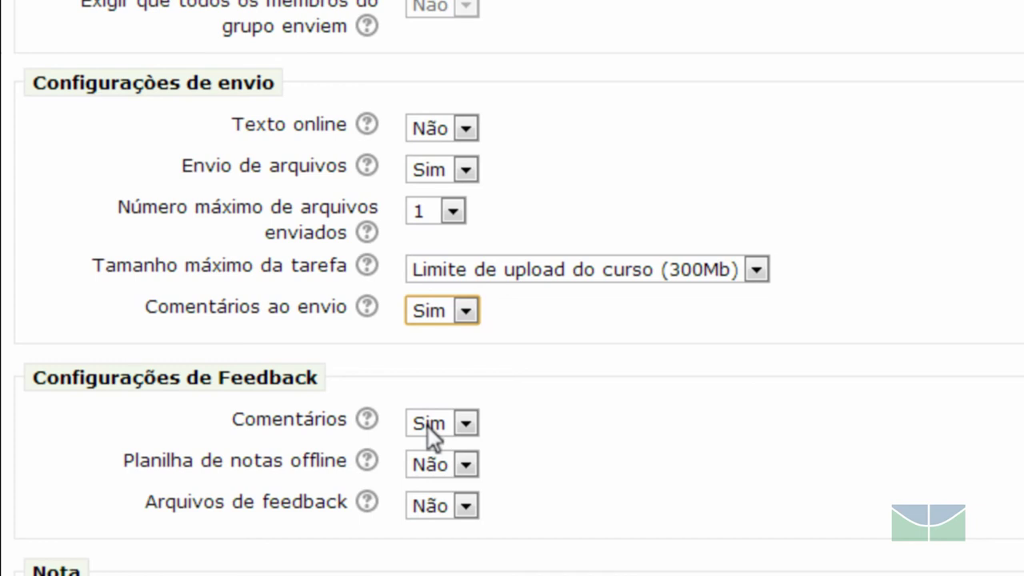
Step: Set the offline grading worksheet (Planilha de notas offline) and feedback files (Arquivos de feedback) to Sim
{"action": "left_click", "coordinate": [432, 466]}
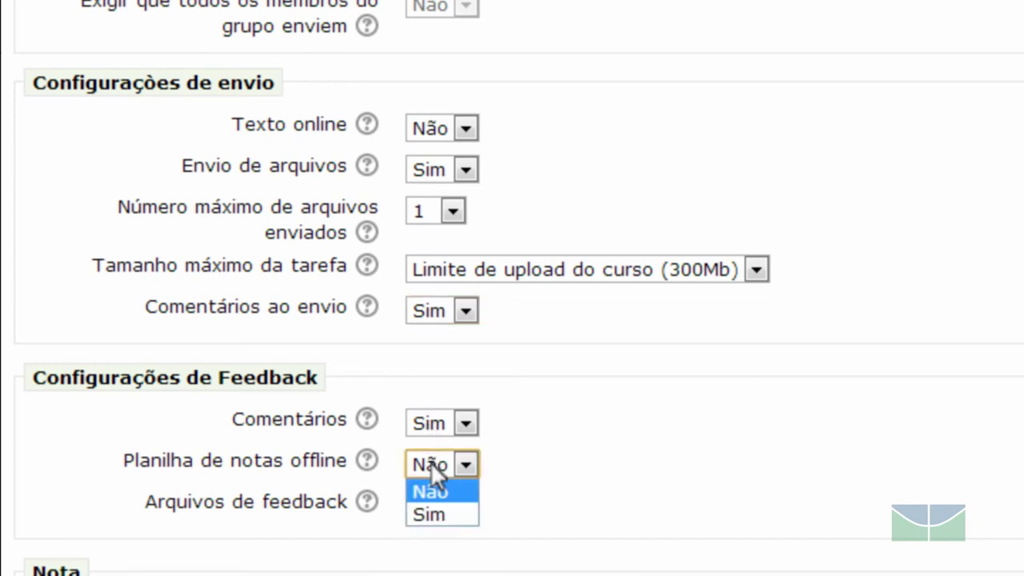
{"action": "left_click", "coordinate": [432, 515]}
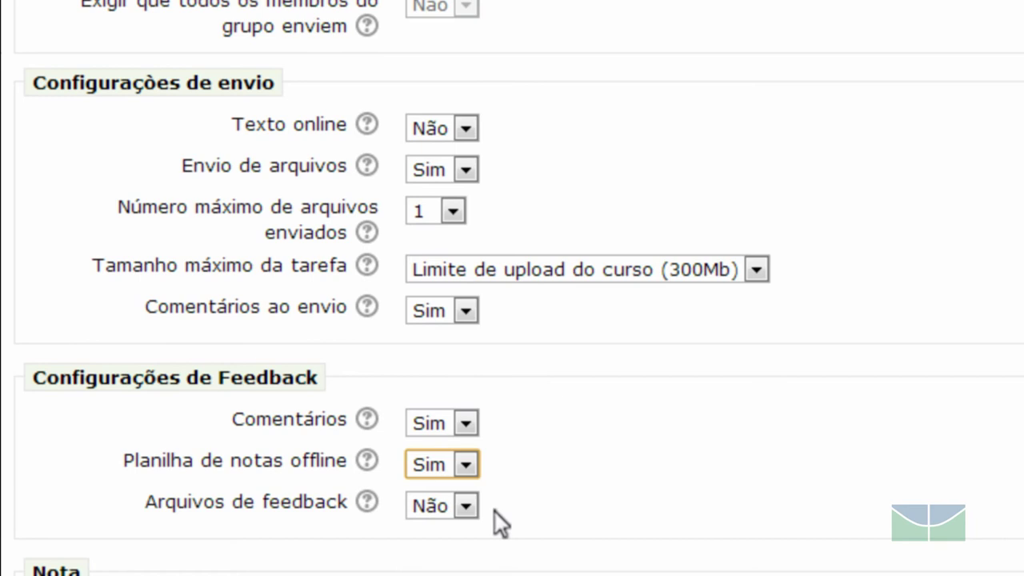
{"action": "left_click", "coordinate": [436, 512]}
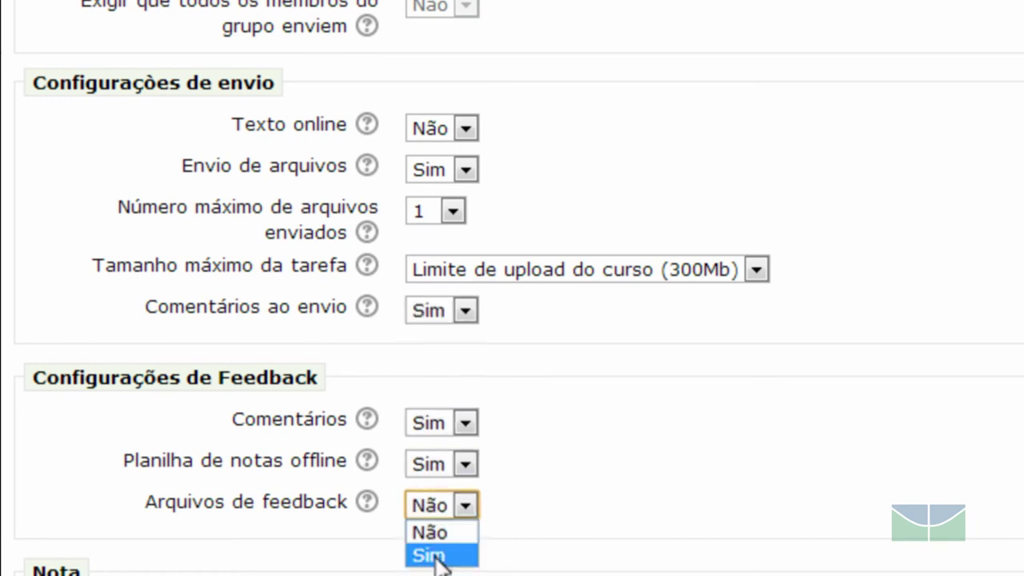
{"action": "left_click", "coordinate": [439, 557]}
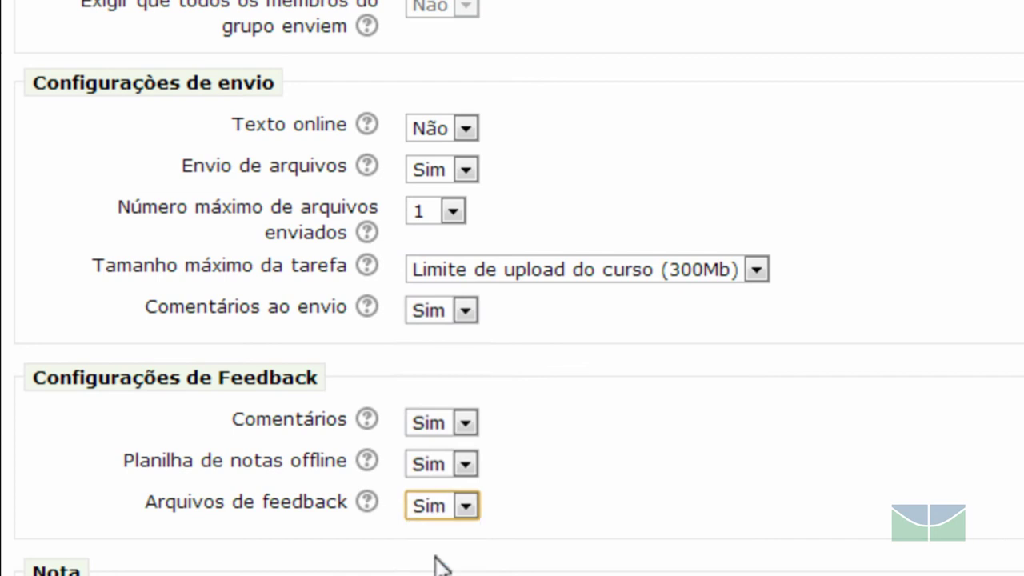
Step: Examine the available grade options in the assignment's Nota section
{"action": "scroll", "coordinate": [437, 564], "scroll_direction": "down", "scroll_amount": 5}
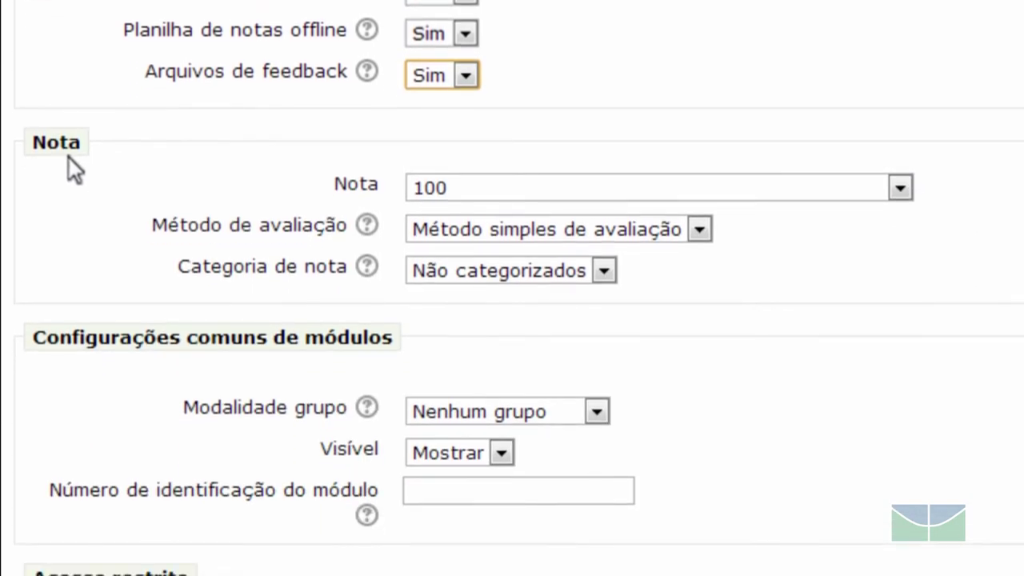
{"action": "left_click", "coordinate": [480, 191]}
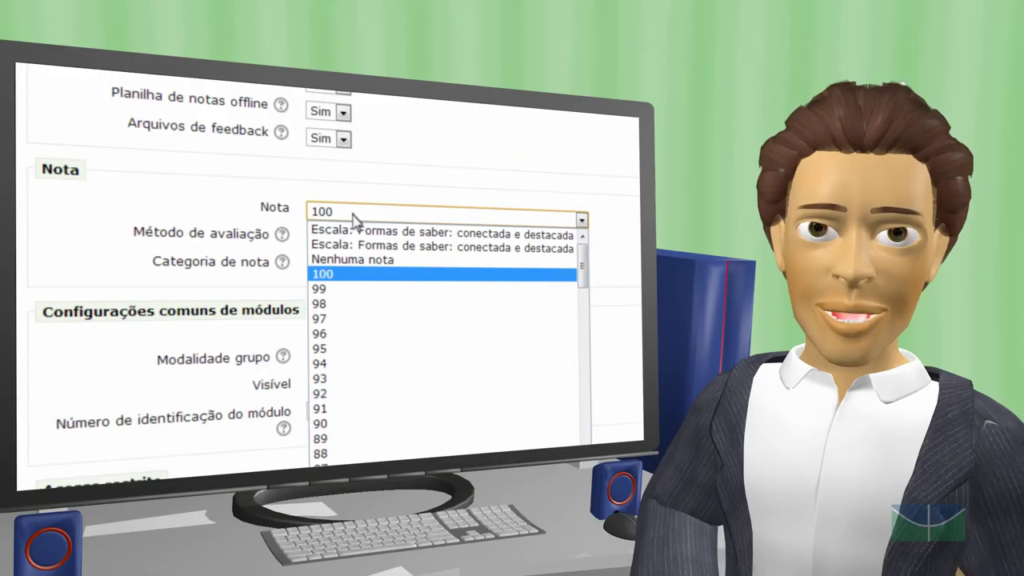
{"action": "left_click", "coordinate": [482, 192]}
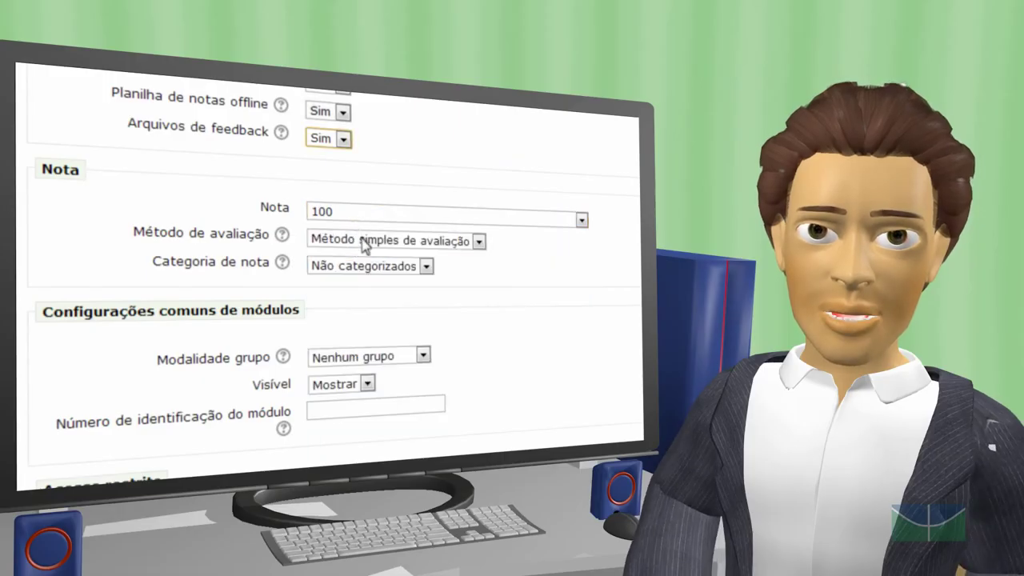